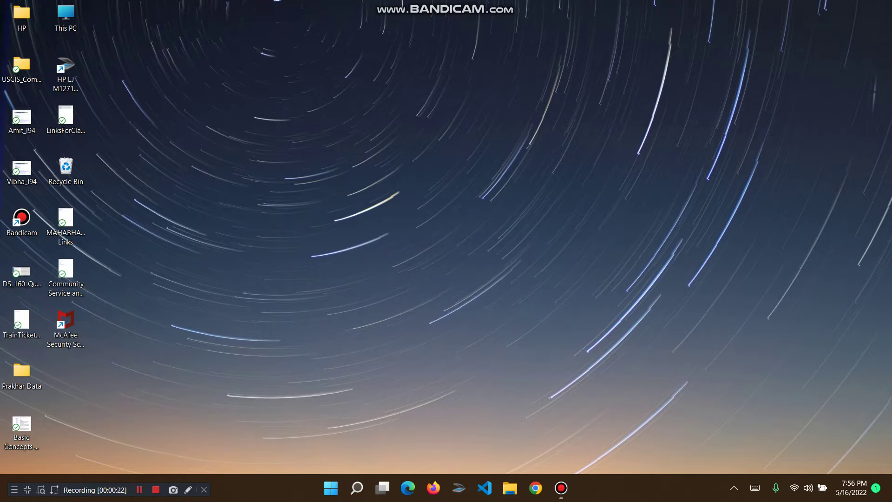
Find and open the Microsoft Store from the desktop.
{"action": "mouse_move", "coordinate": [357, 488]}
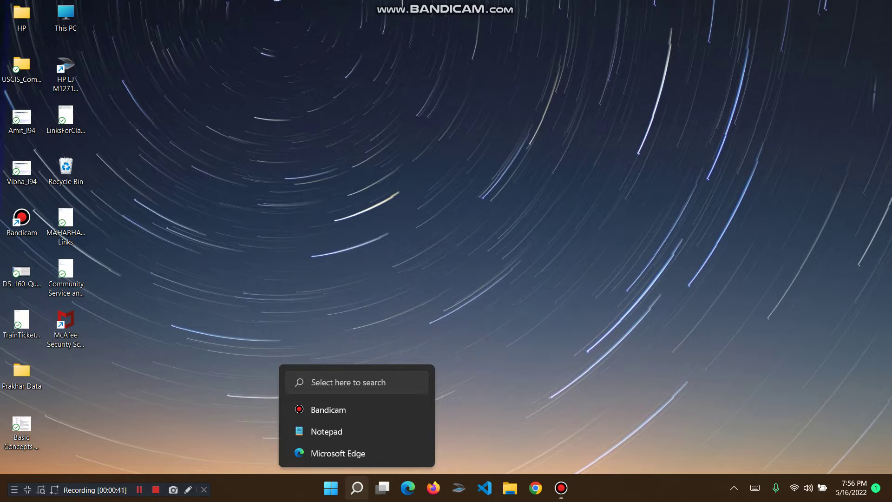
{"action": "key", "text": "super"}
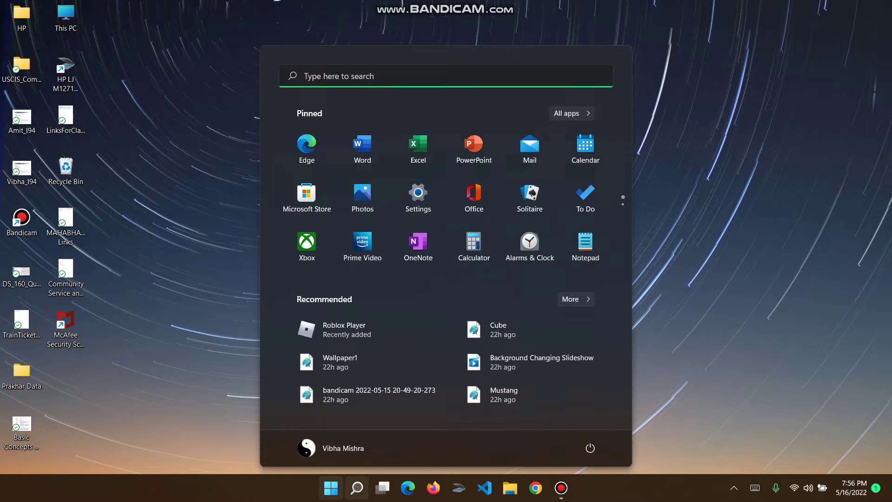
{"action": "type", "text": "micro"}
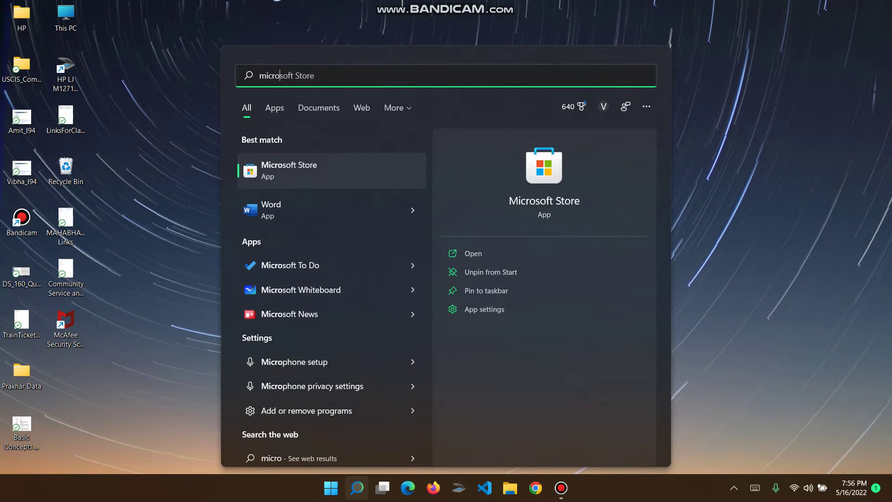
{"action": "key", "text": "Return"}
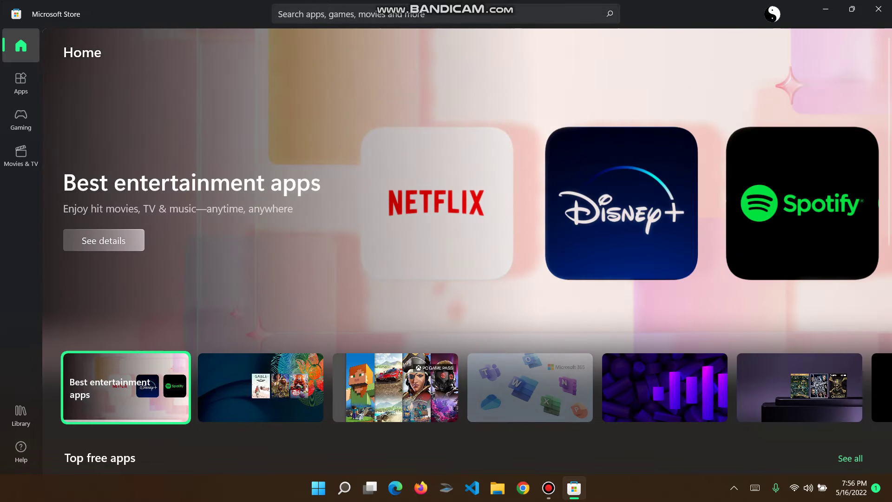
Search the store for "Lively Wallpaper" and open the page of the app by rocksdanister.
{"action": "left_click", "coordinate": [445, 14]}
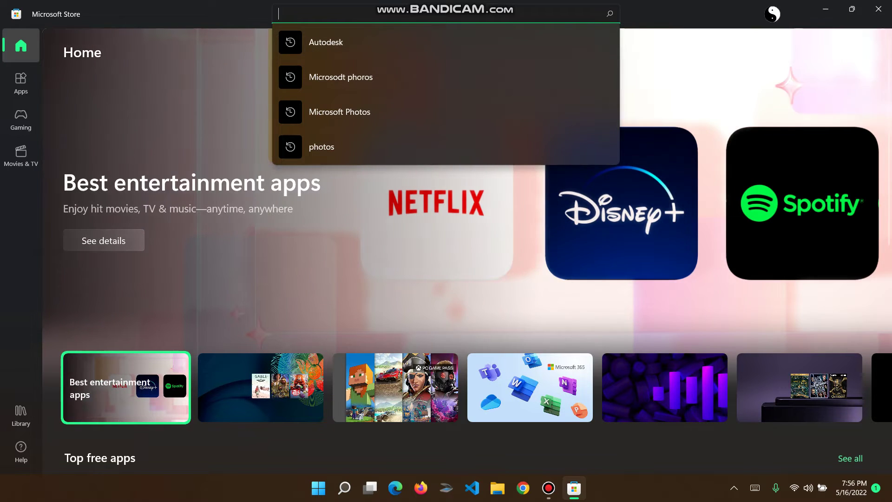
{"action": "key", "text": "Escape"}
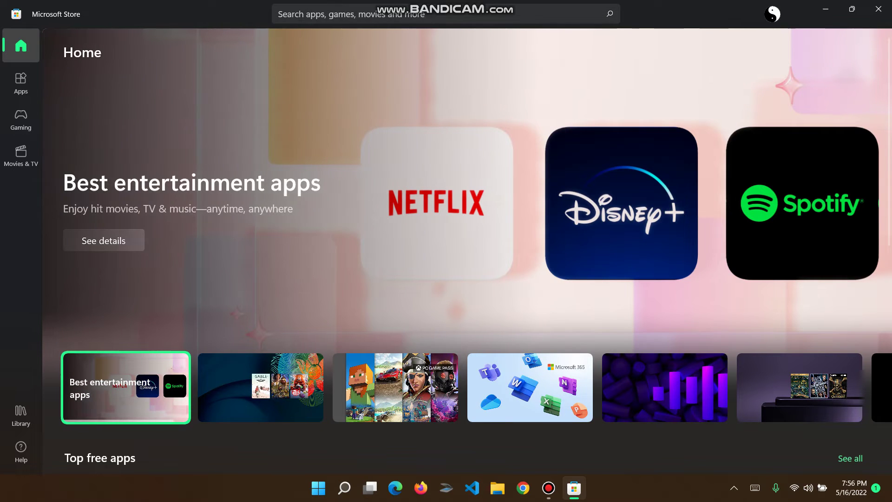
{"action": "left_click", "coordinate": [349, 14]}
{"action": "type", "text": "Li"}
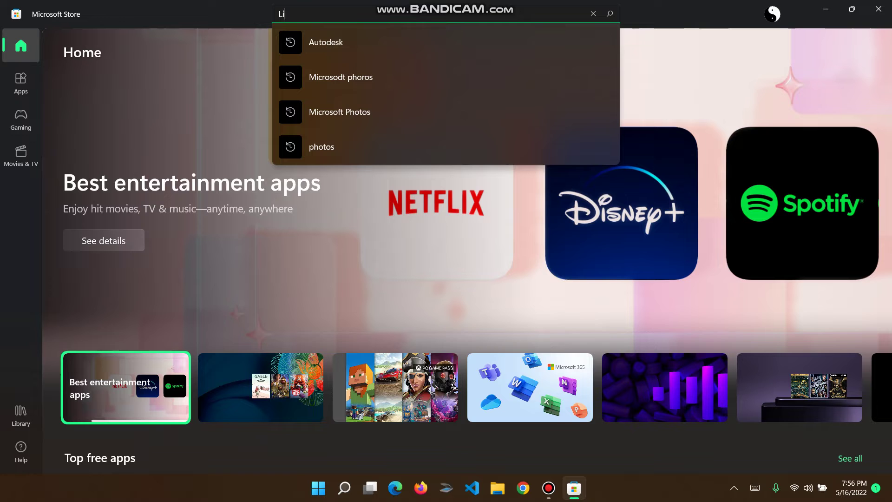
{"action": "type", "text": "vely Wallpaper"}
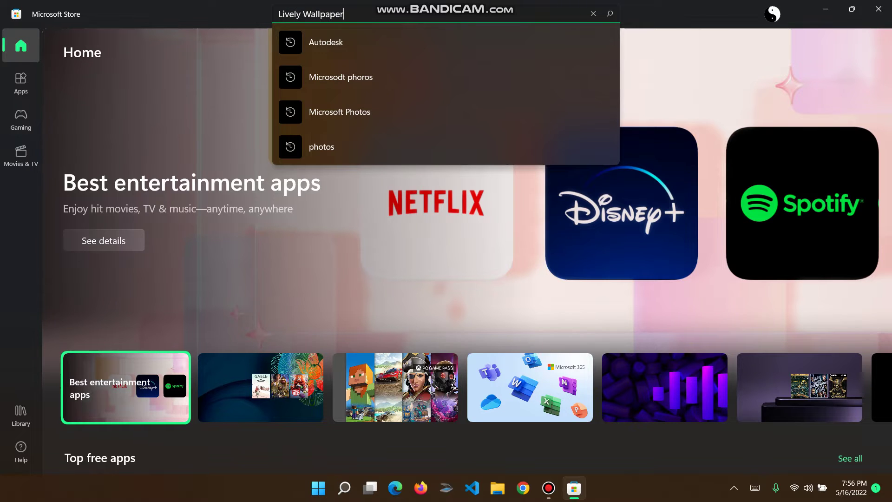
{"action": "key", "text": "Return"}
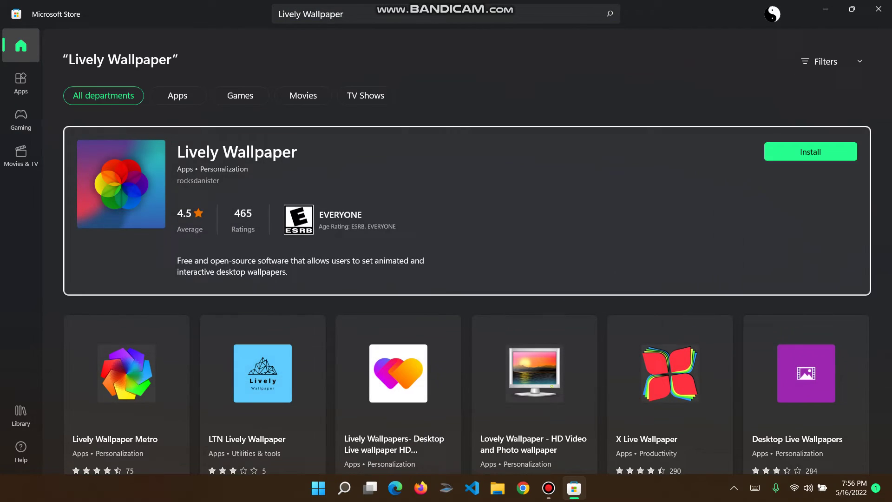
{"action": "key", "text": "Return"}
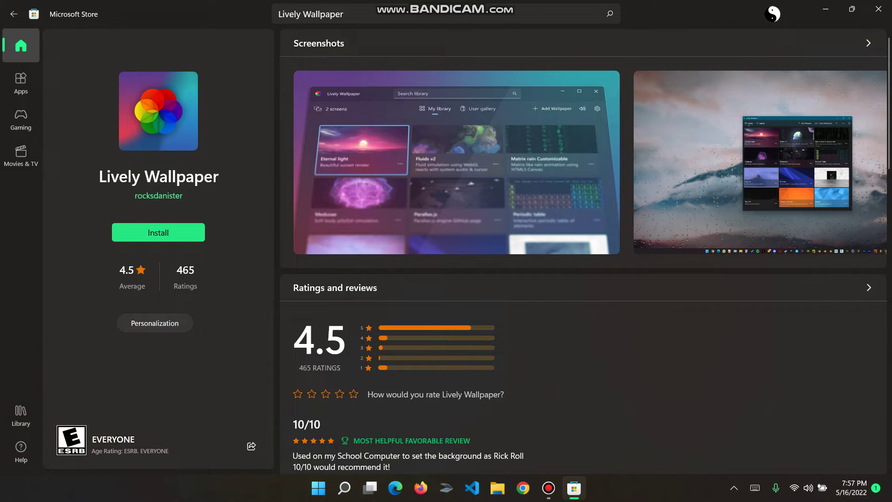
Install the Lively Wallpaper app from its store page and launch it.
{"action": "left_click", "coordinate": [158, 233]}
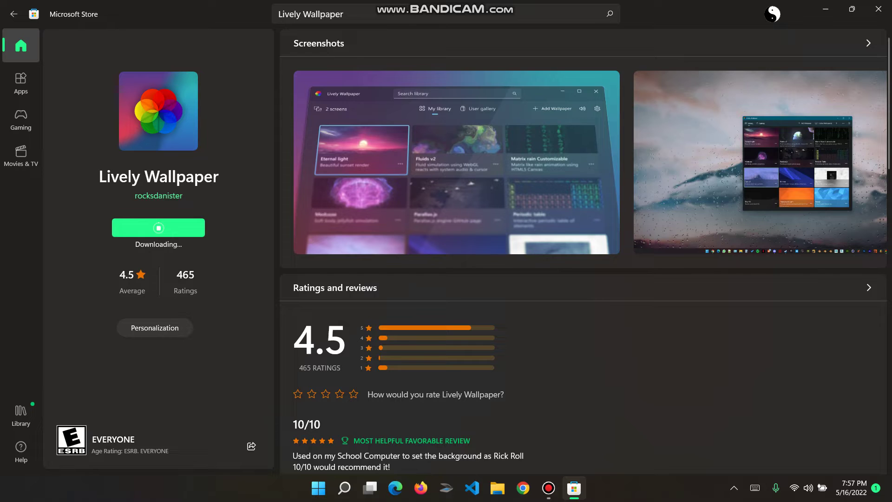
{"action": "scroll", "coordinate": [585, 251], "scroll_direction": "down", "scroll_amount": 1}
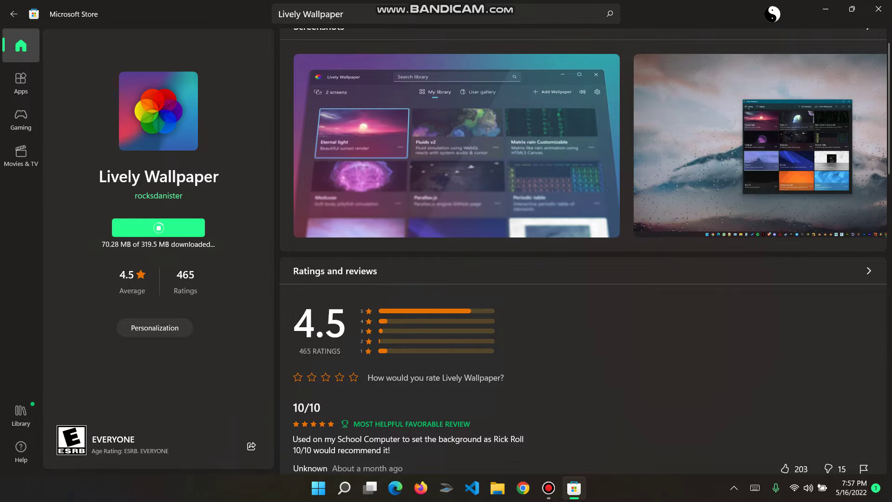
{"action": "left_click", "coordinate": [549, 488]}
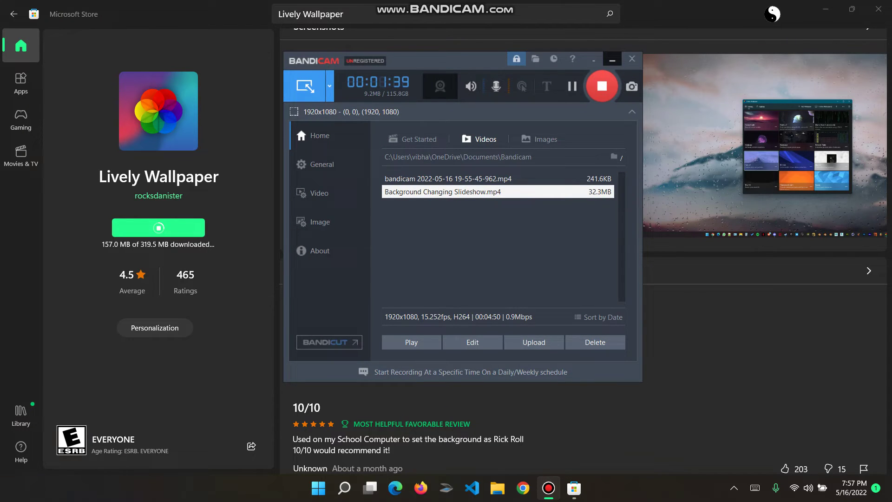
{"action": "left_click", "coordinate": [549, 488]}
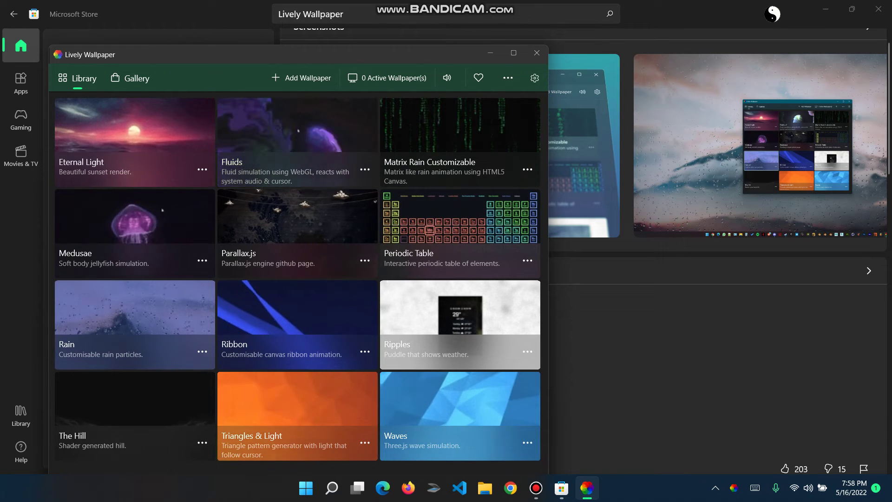
Close the Microsoft Store and maximize the Lively Wallpaper window.
{"action": "key", "text": "alt+Tab"}
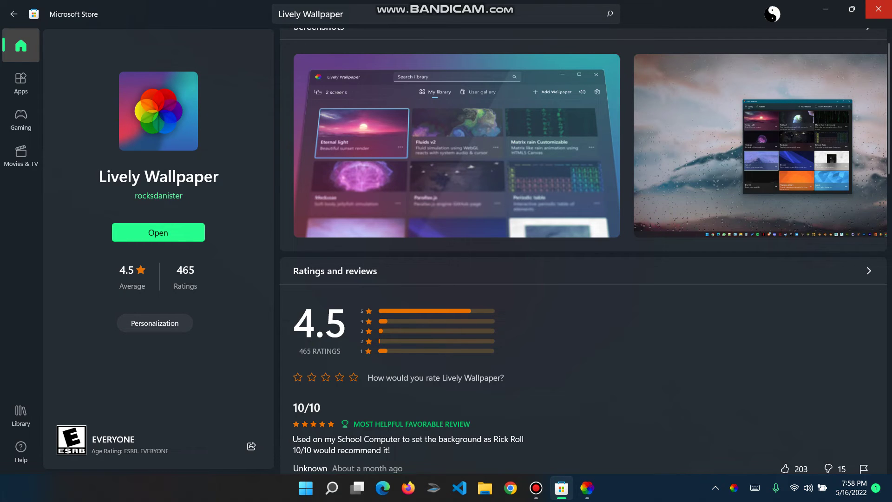
{"action": "left_click", "coordinate": [879, 9]}
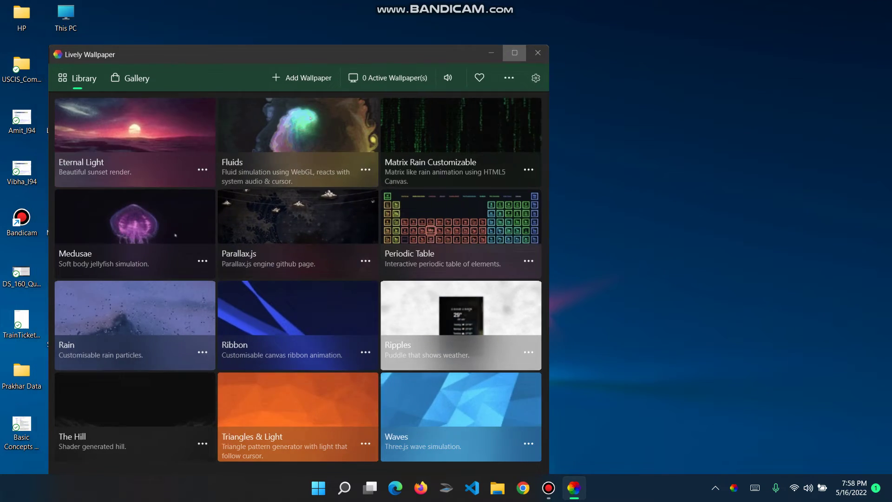
{"action": "left_click", "coordinate": [514, 53]}
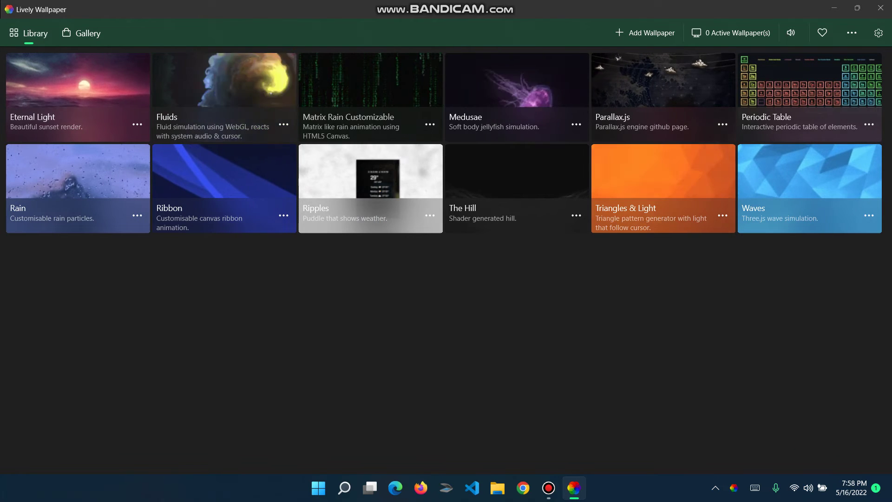
Apply the Matrix Rain Customizable wallpaper from the library and check it on the desktop.
{"action": "left_click", "coordinate": [371, 97]}
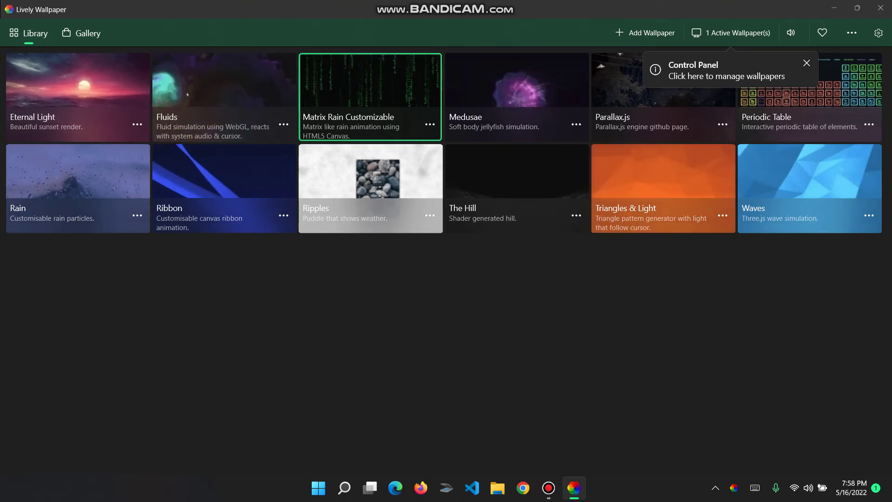
{"action": "key", "text": "super+d"}
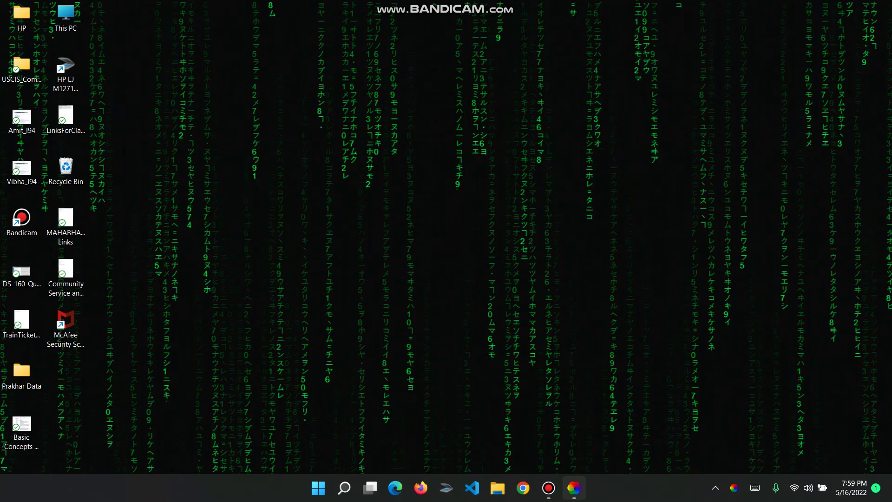
{"action": "left_click", "coordinate": [574, 488]}
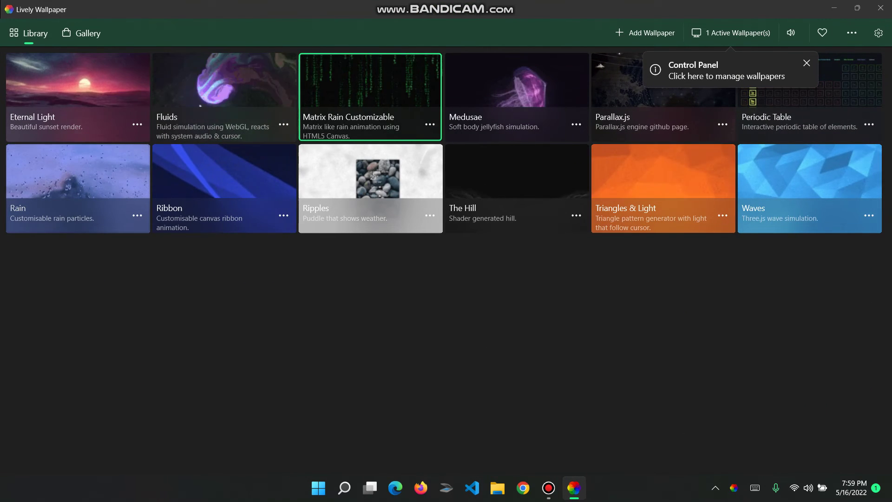
Apply the Ribbon wallpaper from the library and check it on the desktop.
{"action": "left_click", "coordinate": [224, 189]}
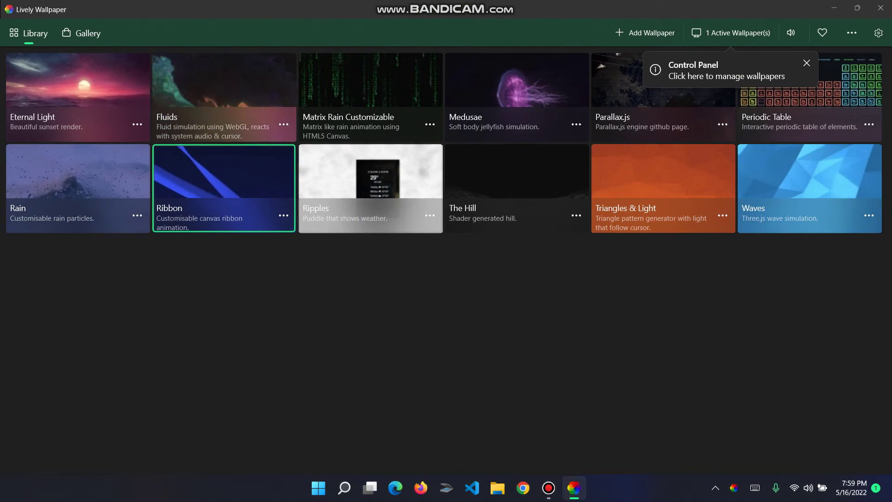
{"action": "left_click", "coordinate": [283, 215]}
{"action": "left_click", "coordinate": [319, 221]}
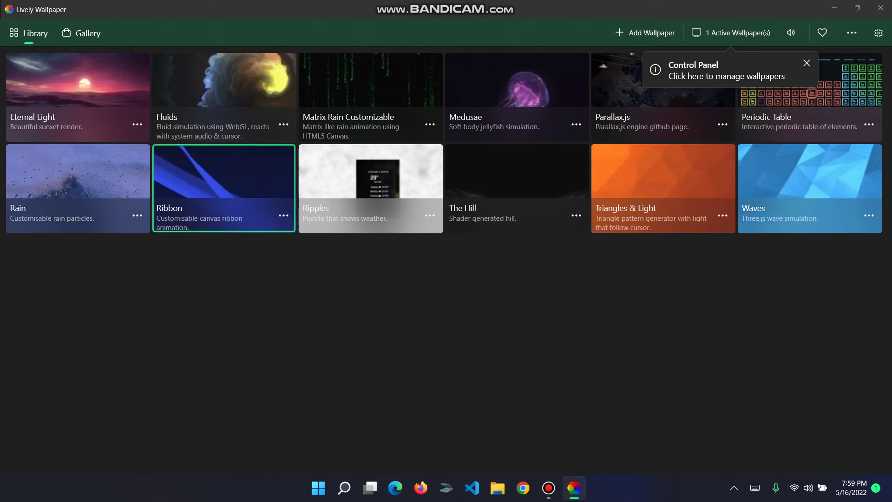
{"action": "key", "text": "super+d"}
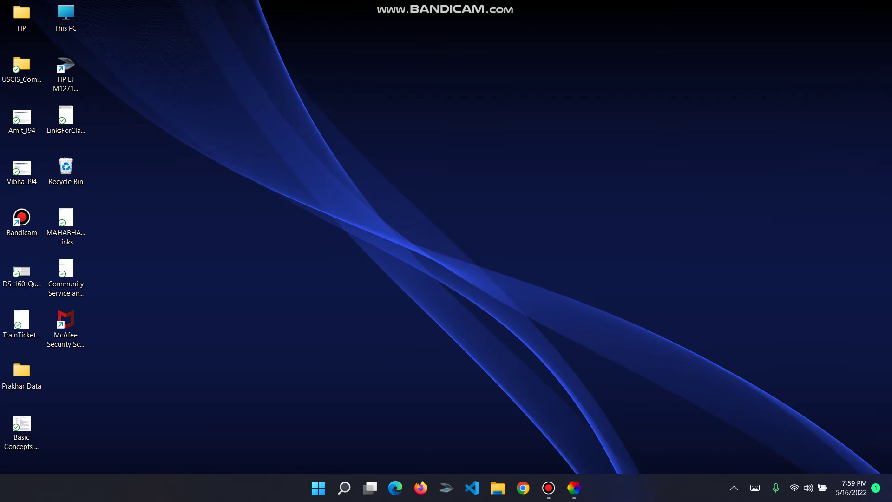
{"action": "key", "text": "super+d"}
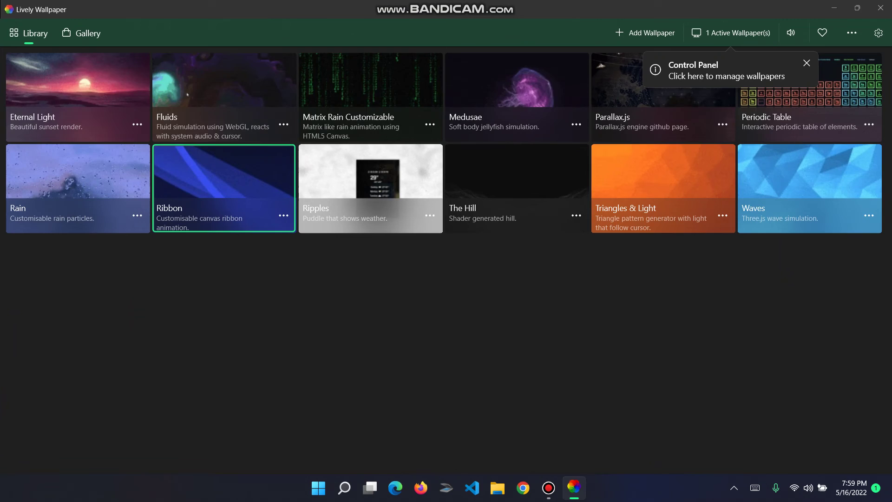
Customise the Ribbon wallpaper by changing its Wave color to bright green.
{"action": "left_click", "coordinate": [283, 216]}
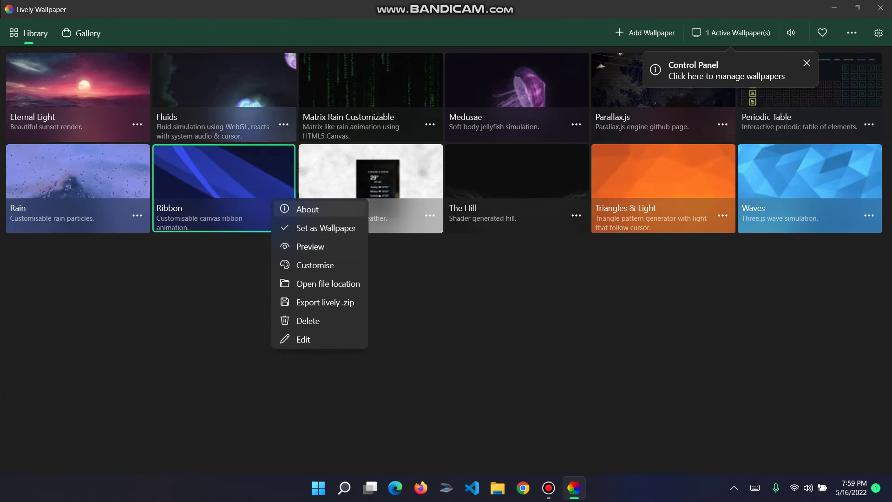
{"action": "left_click", "coordinate": [312, 265]}
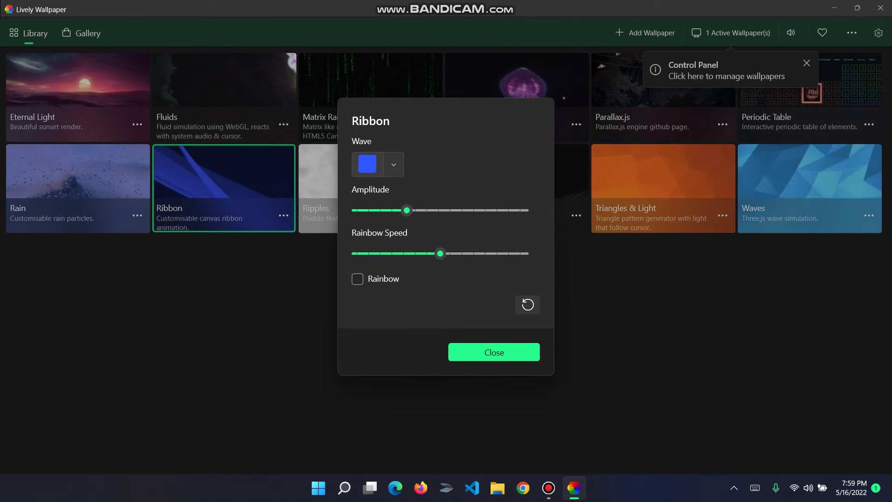
{"action": "left_click", "coordinate": [393, 165]}
{"action": "mouse_move", "coordinate": [253, 181]}
{"action": "left_mouse_down"}
{"action": "mouse_move", "coordinate": [257, 193]}
{"action": "mouse_move", "coordinate": [185, 171]}
{"action": "mouse_move", "coordinate": [209, 169]}
{"action": "left_mouse_up"}
{"action": "key", "text": "Escape"}
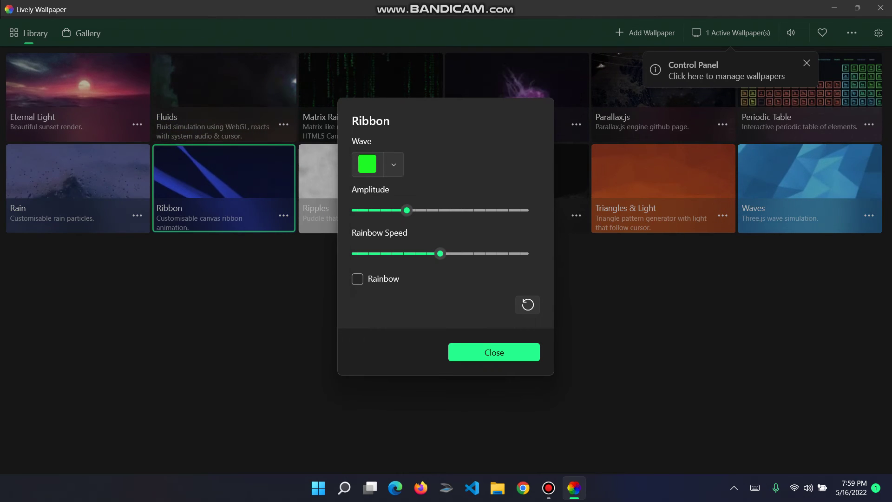
{"action": "key", "text": "Escape"}
View the recolored Ribbon wallpaper on the desktop and return to the Lively Wallpaper library.
{"action": "key", "text": "super+d"}
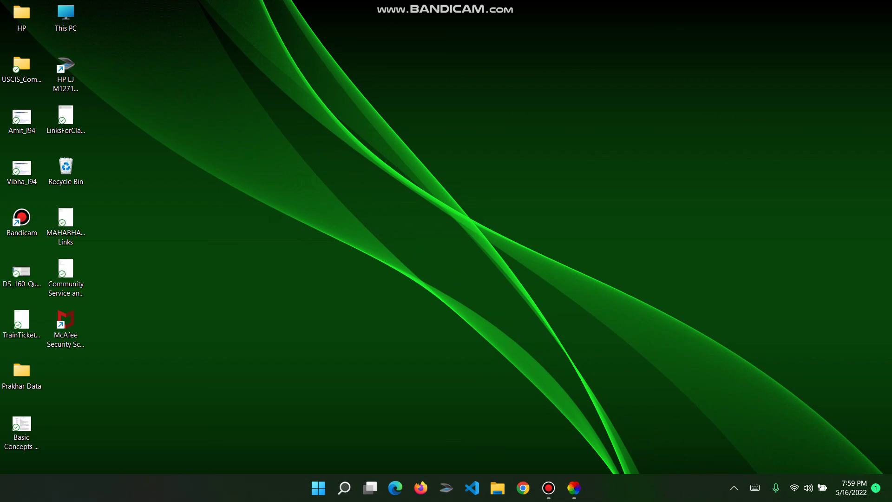
{"action": "key", "text": "alt+Tab"}
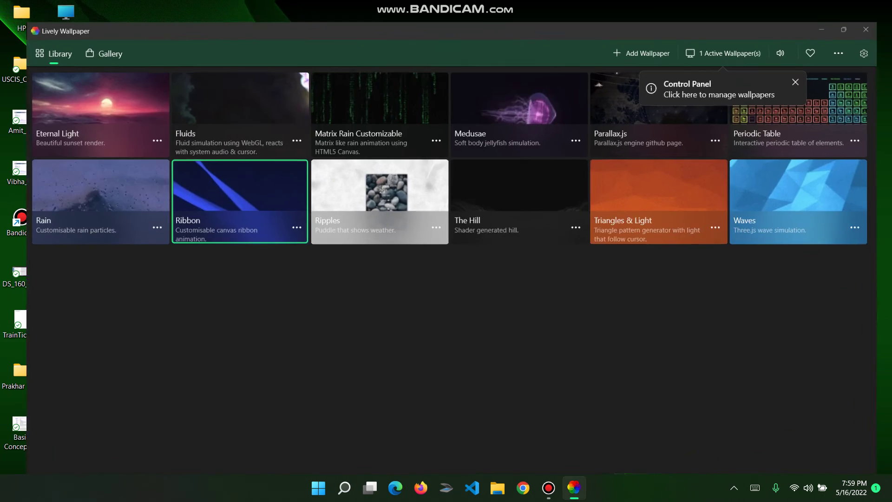
{"action": "key", "text": "alt+Tab"}
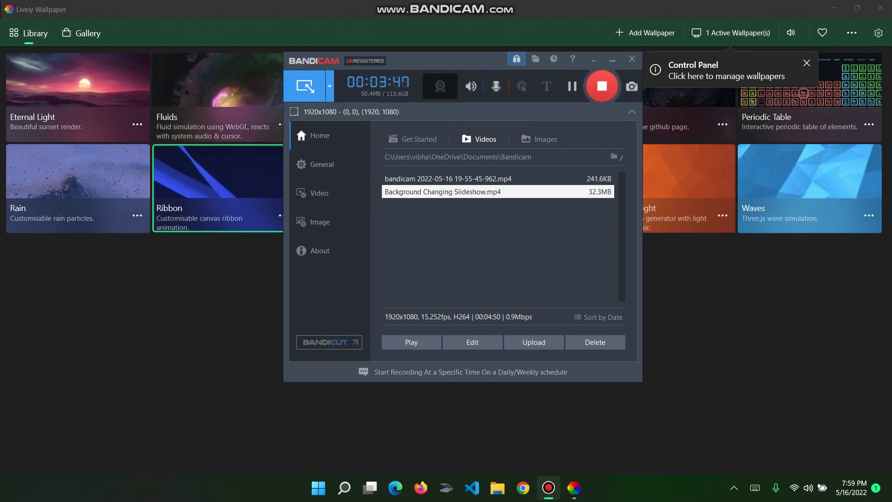